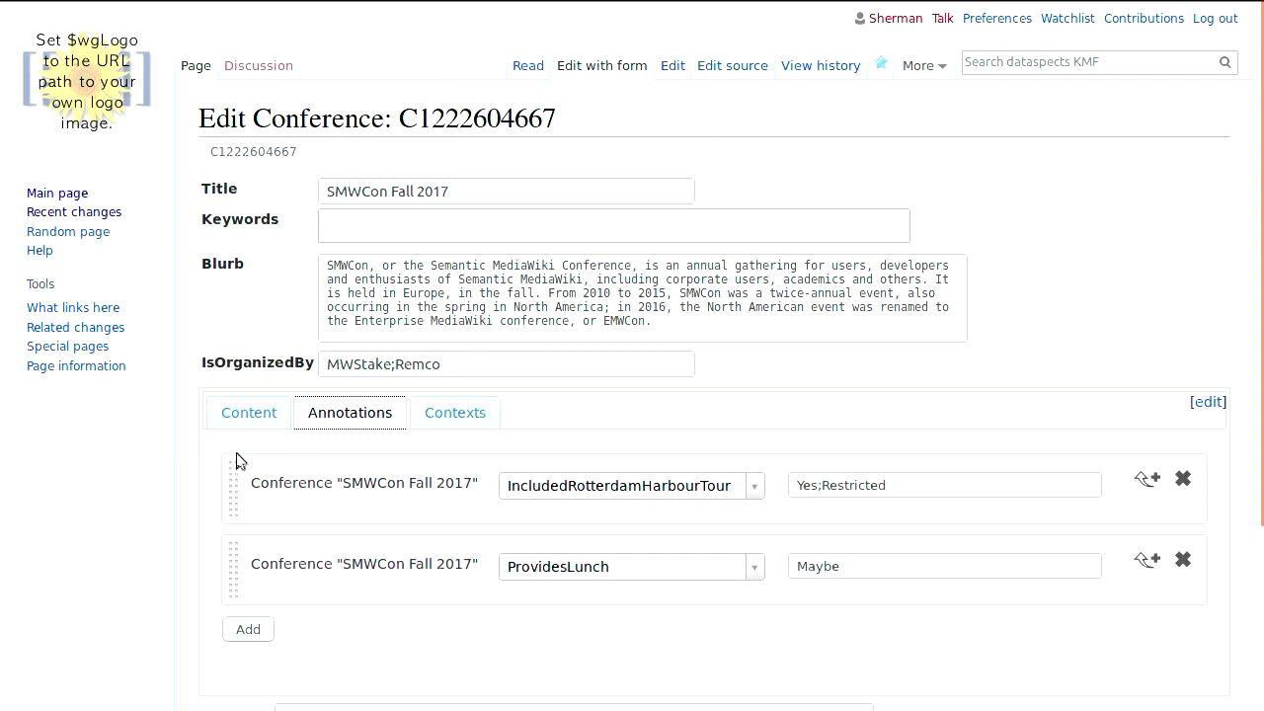
# Add a third annotation row to the conference SMWCon Fall 2017 with the predicate HasParticipants.
pyautogui.scroll(-2, 196, 464)
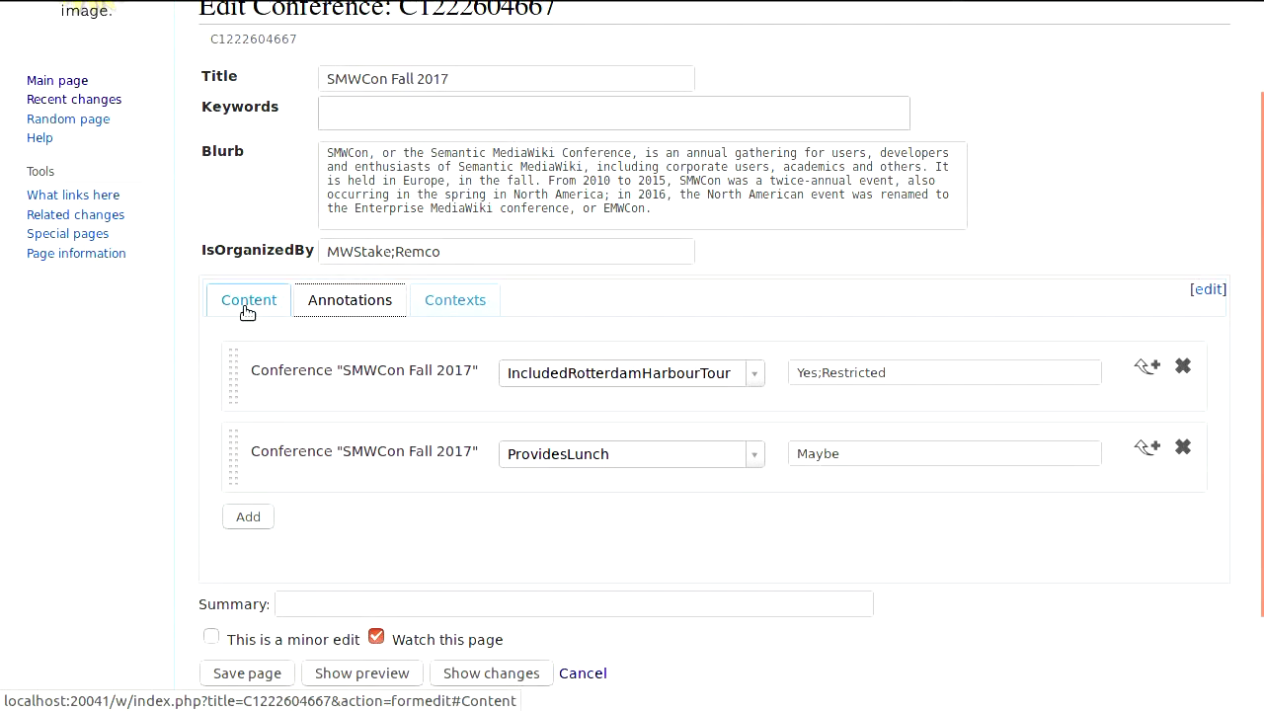
pyautogui.scroll(1, 247, 312)
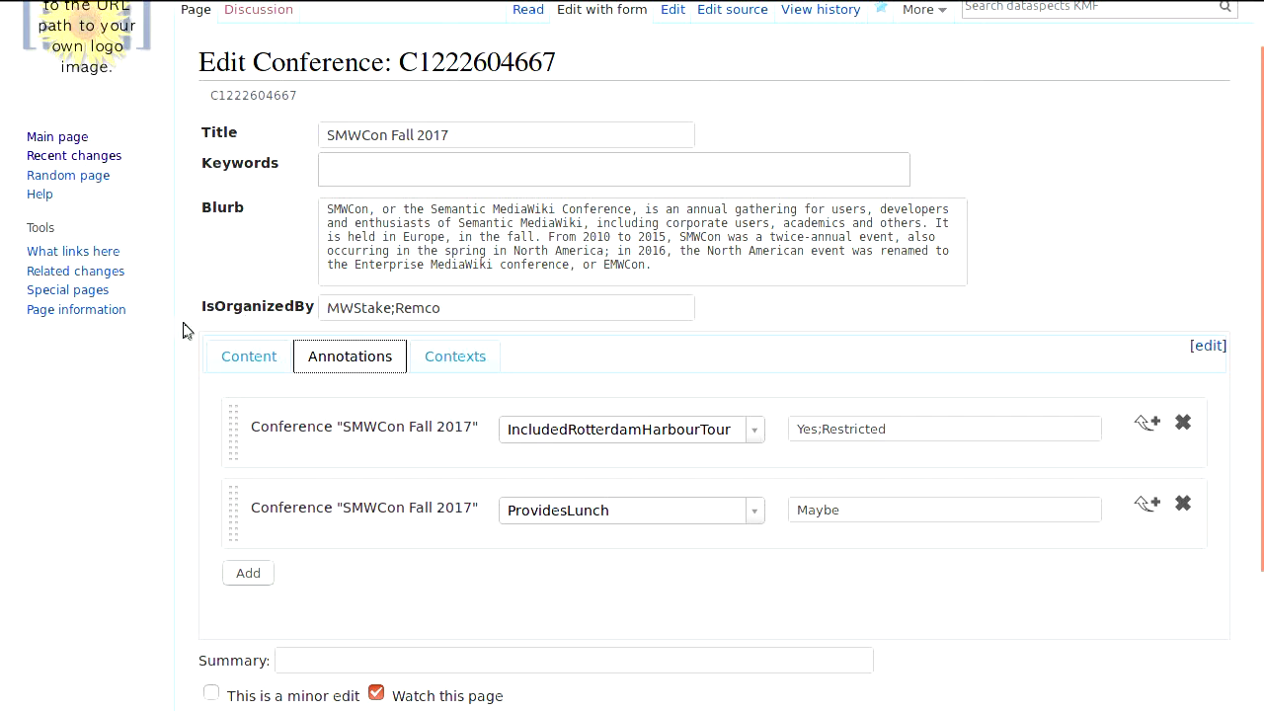
pyautogui.click(235, 363)
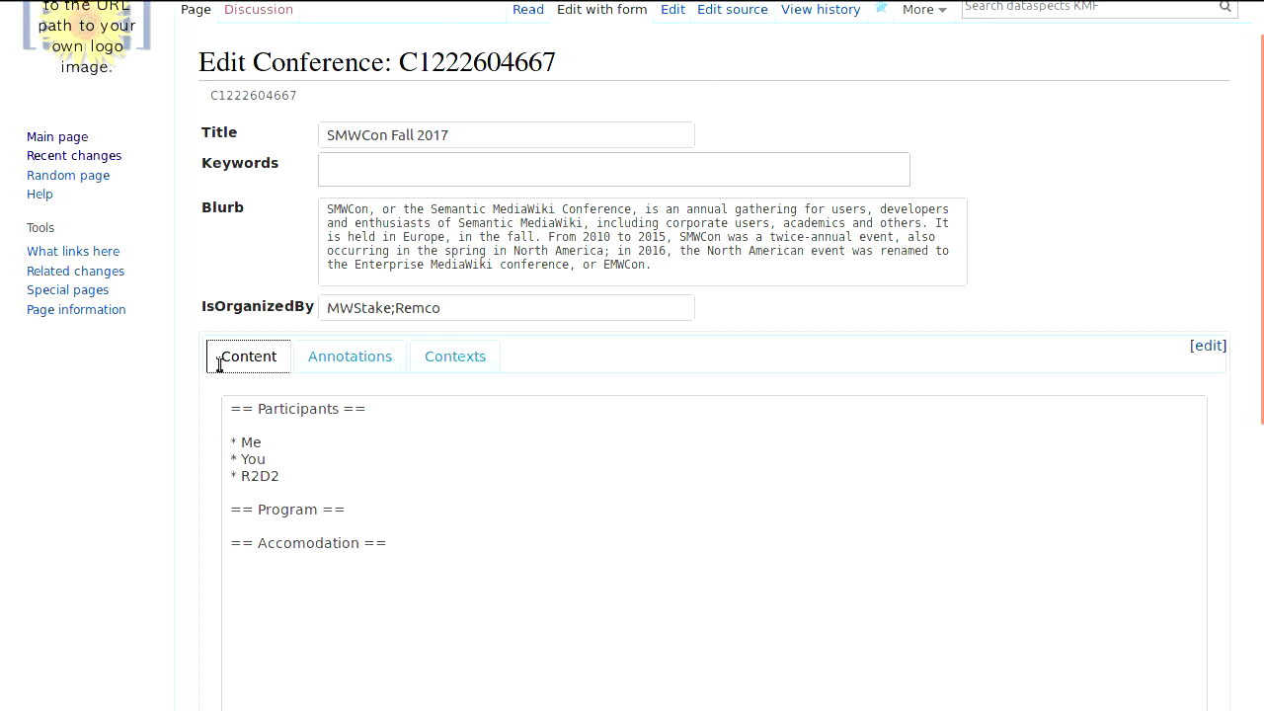
pyautogui.click(379, 349)
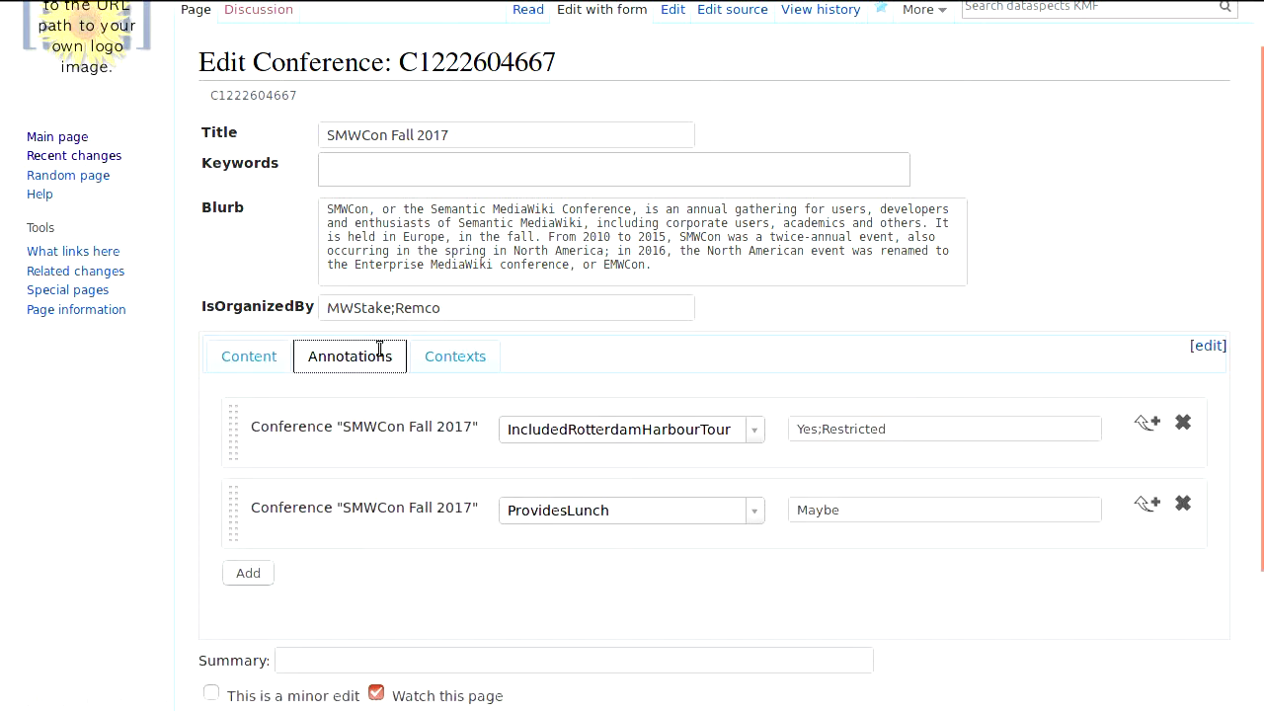
pyautogui.click(273, 573)
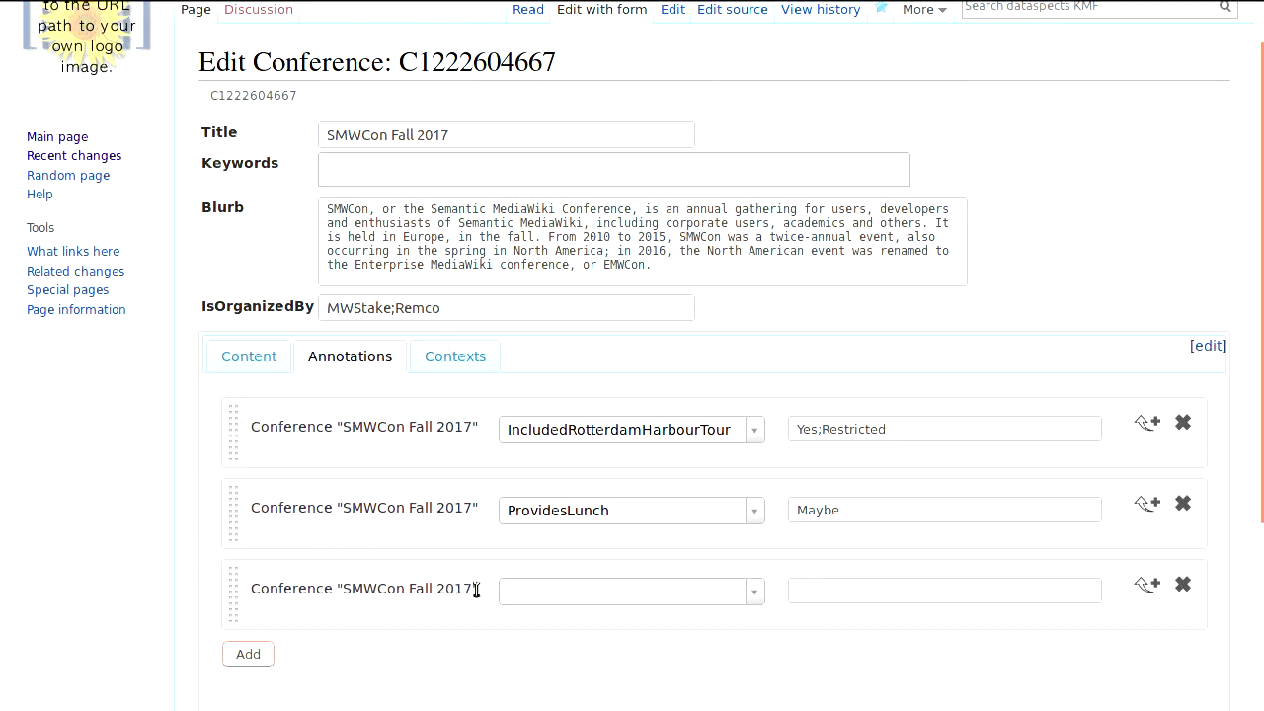
pyautogui.click(531, 589)
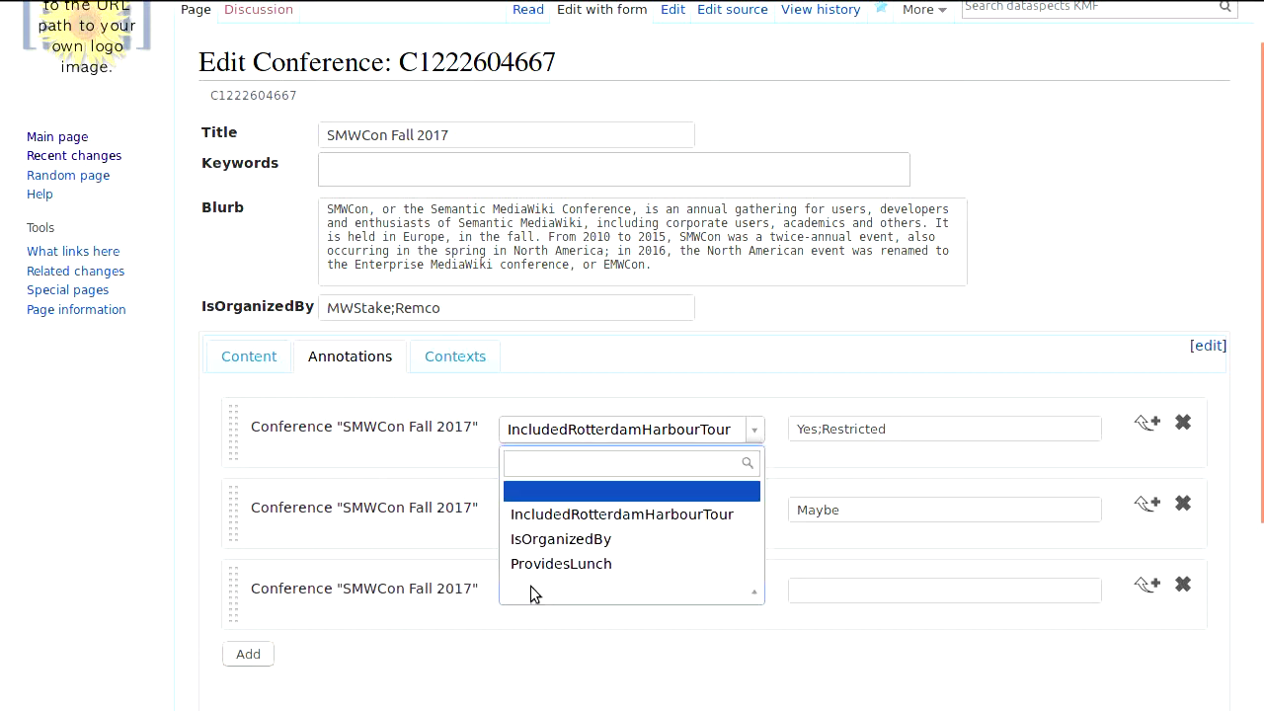
pyautogui.write('HasP')
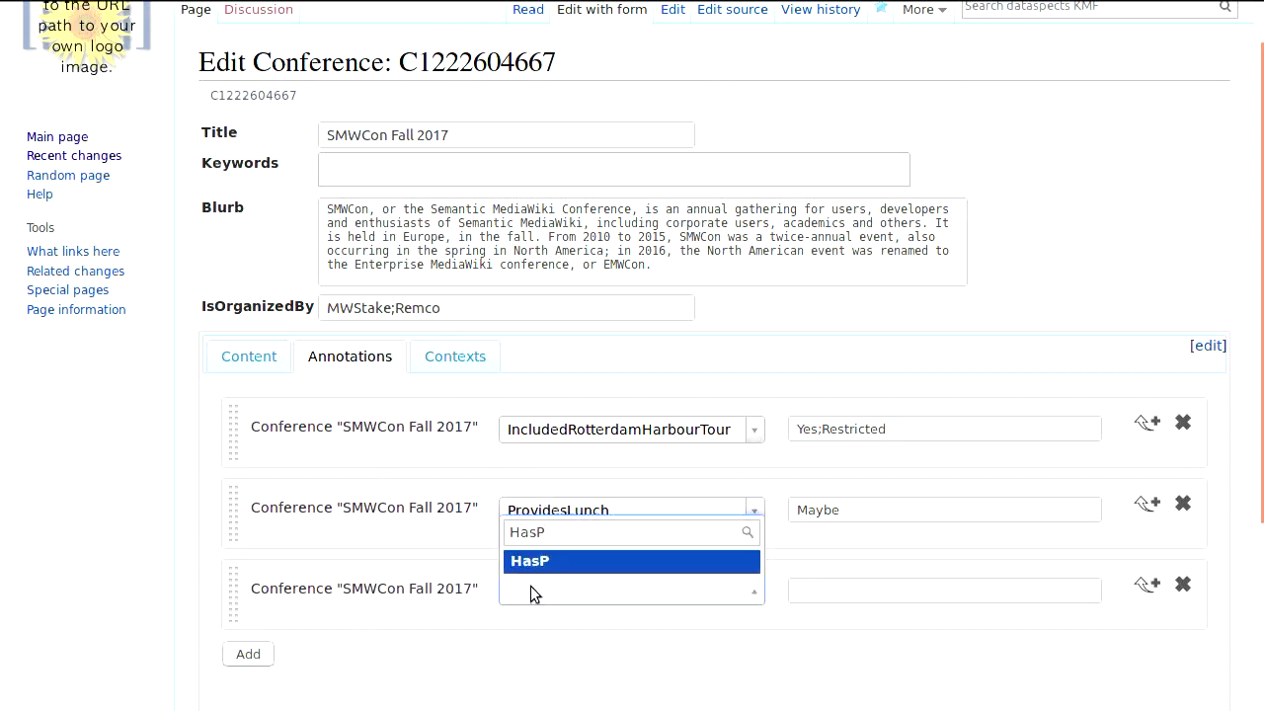
pyautogui.write('articipants')
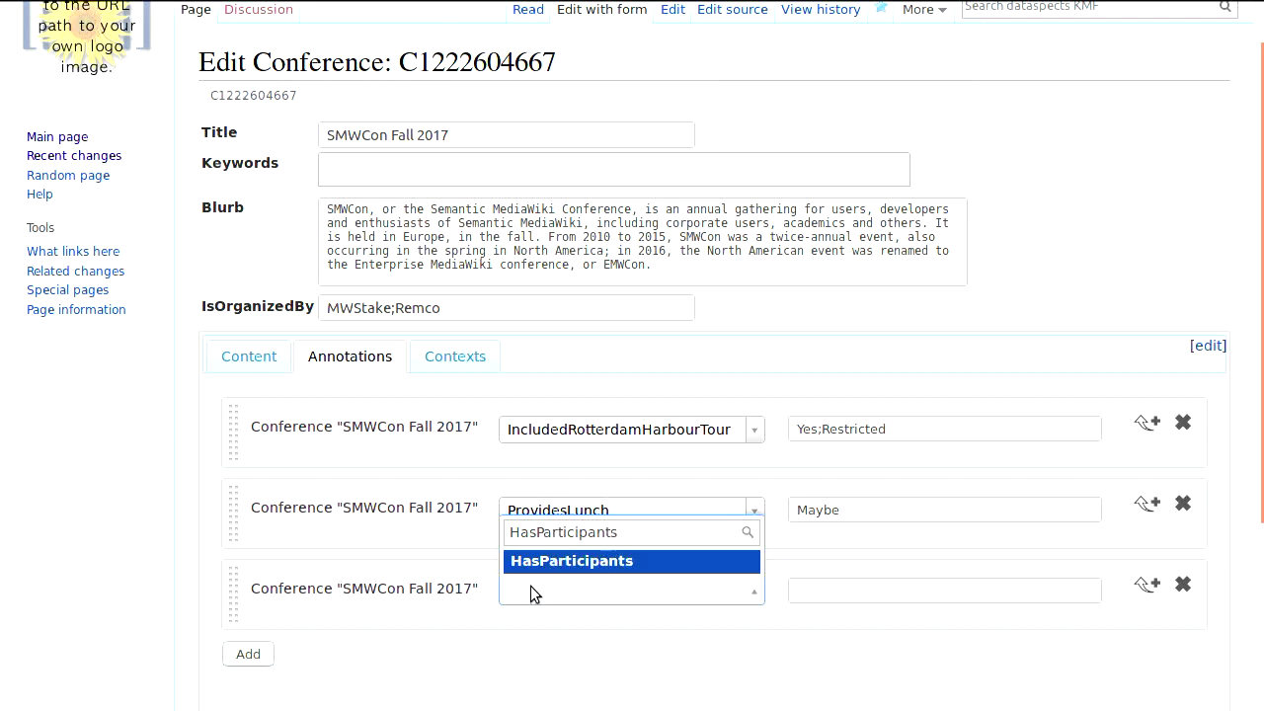
pyautogui.press('Return')
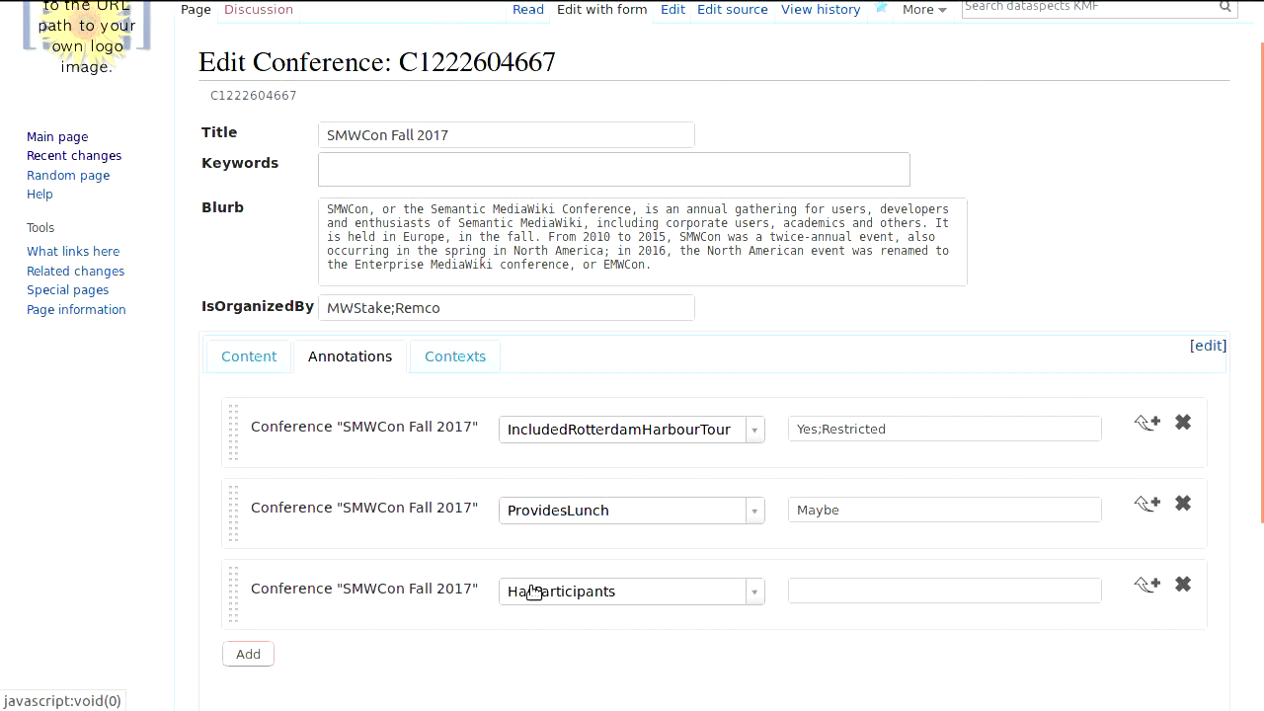
# Set the HasParticipants annotation's objects to You;Me;R2D2 and save the page.
pyautogui.press('Tab')
pyautogui.write('You;Me;R"D')
pyautogui.press('BackSpace')
pyautogui.write('2D2')
pyautogui.scroll(-2, 533, 591)
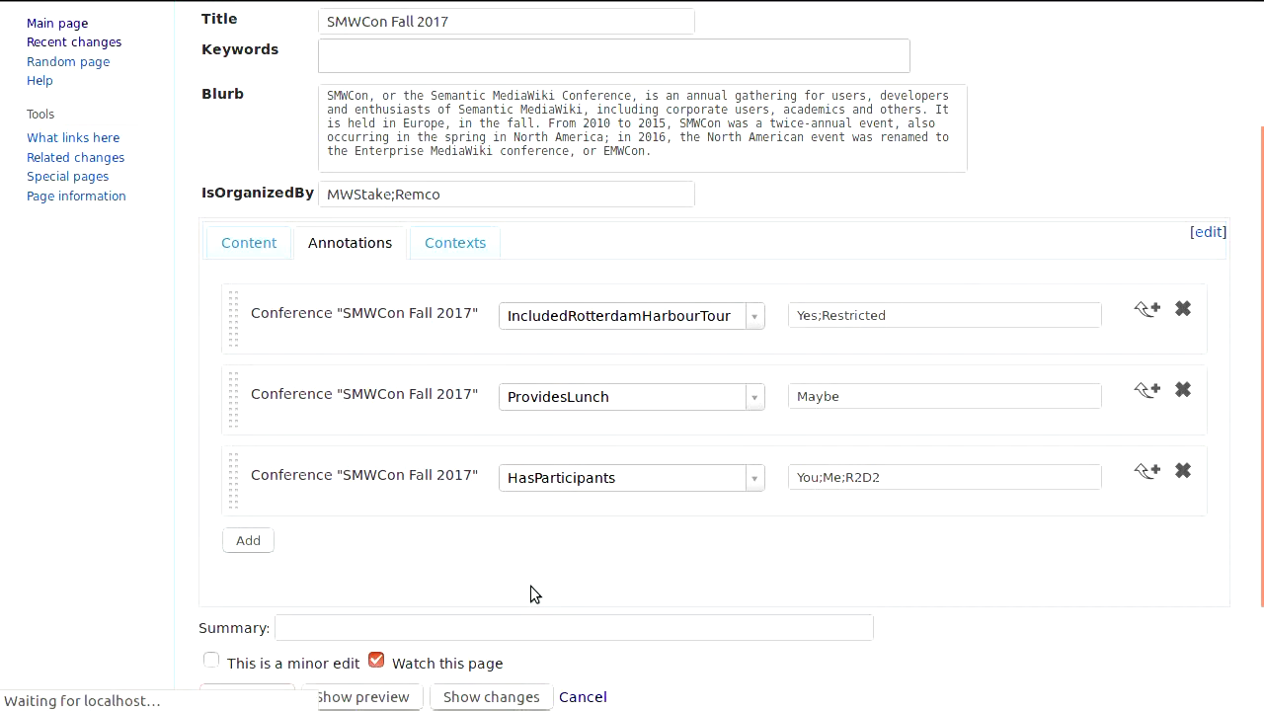
pyautogui.scroll(-2, 530, 587)
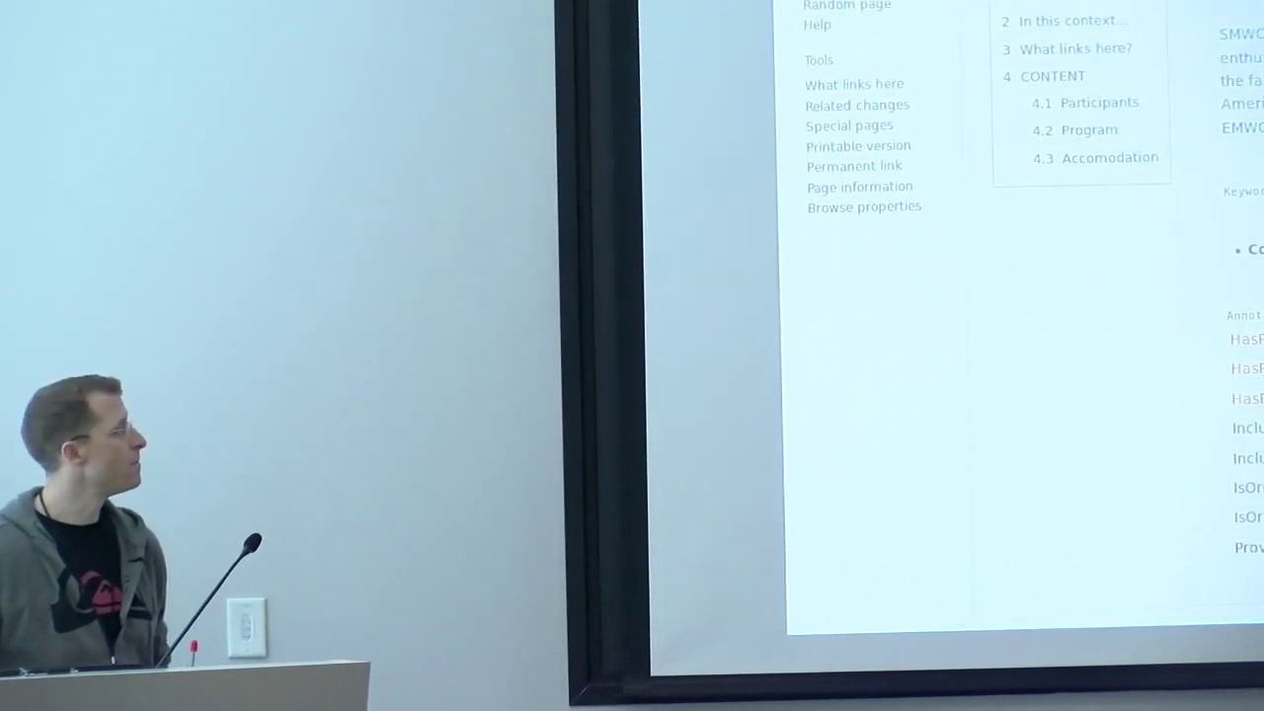
# Reopen the conference in the form, change the HasParticipants predicate to HasParticipant and save the page.
pyautogui.scroll(3, 1027, 316)
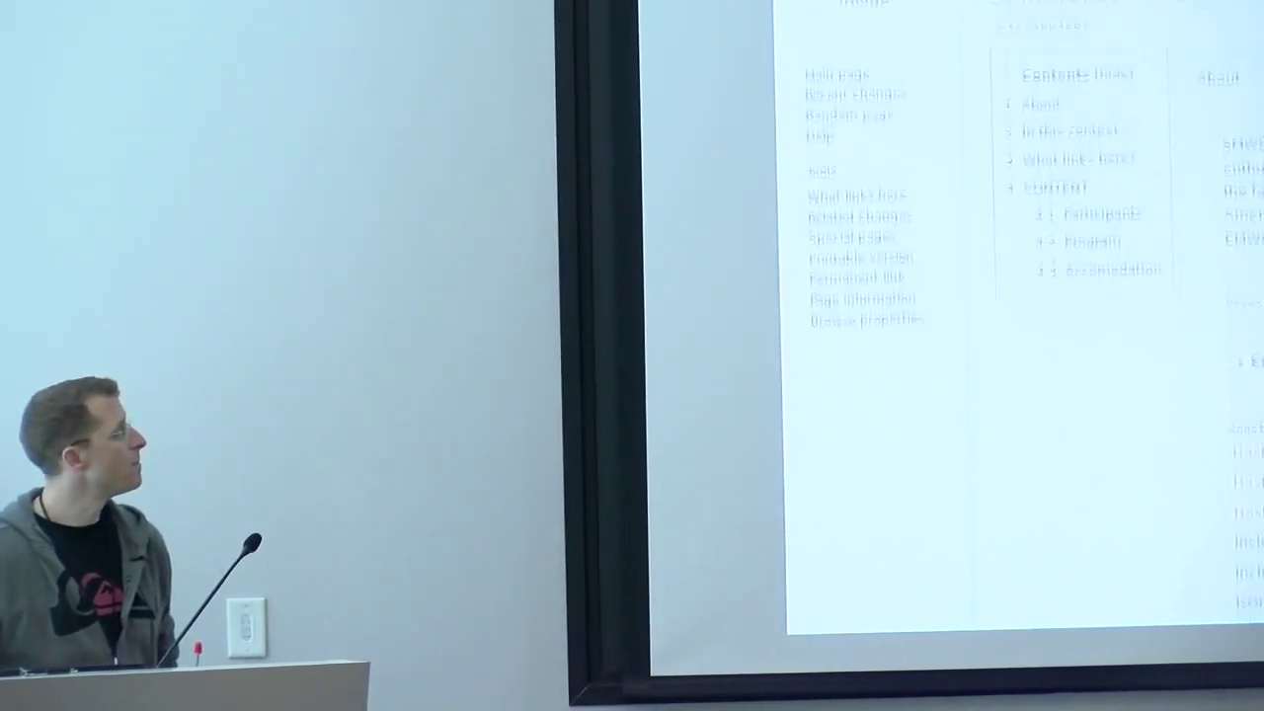
pyautogui.click(1188, 267)
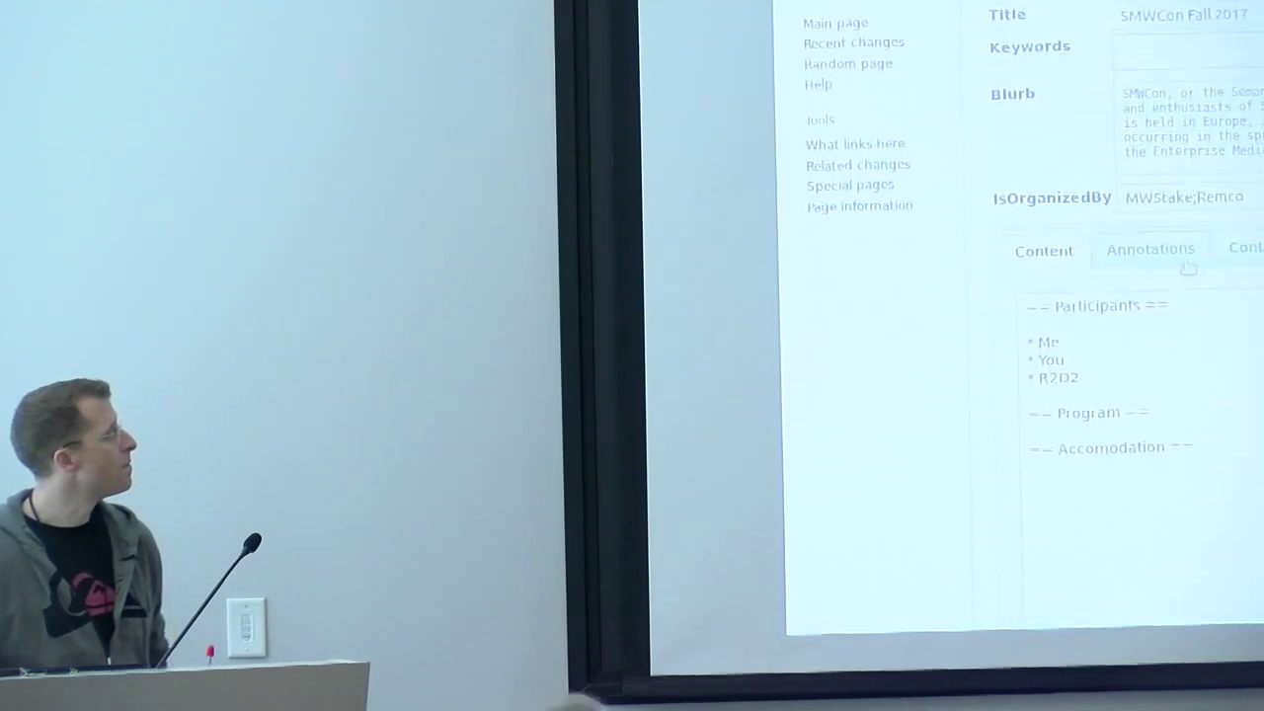
pyautogui.click(1183, 258)
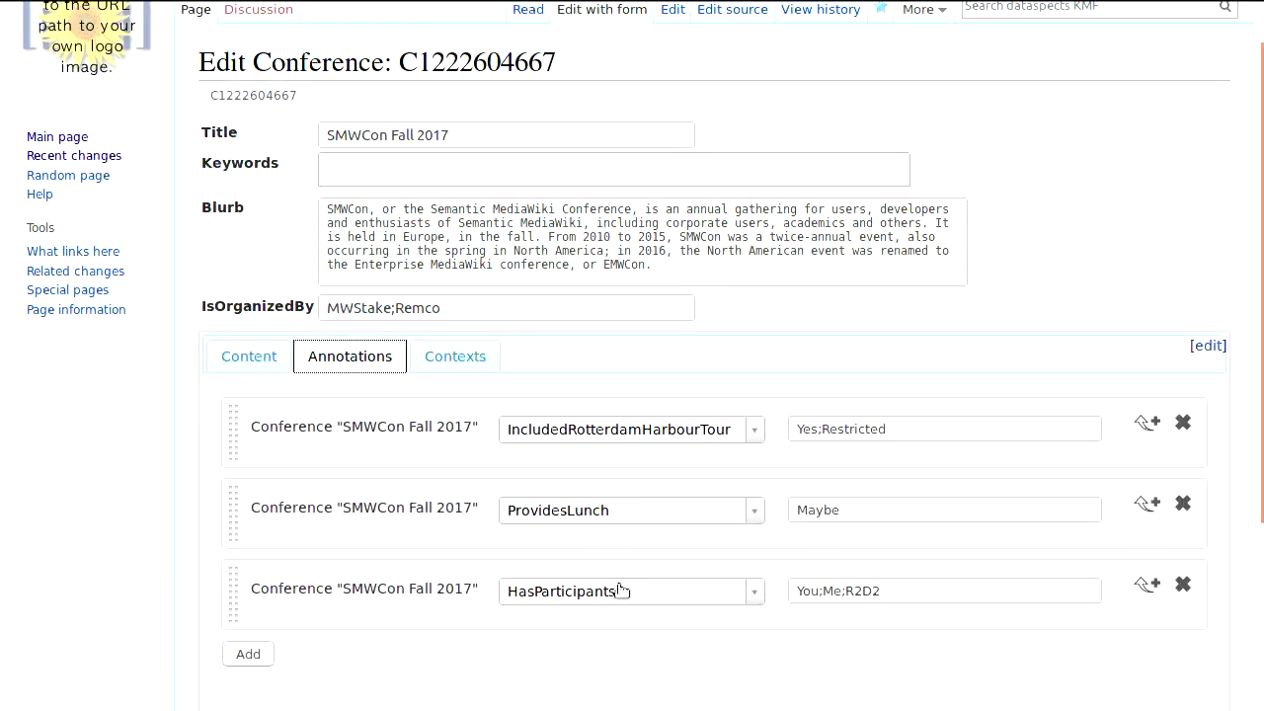
pyautogui.click(620, 590)
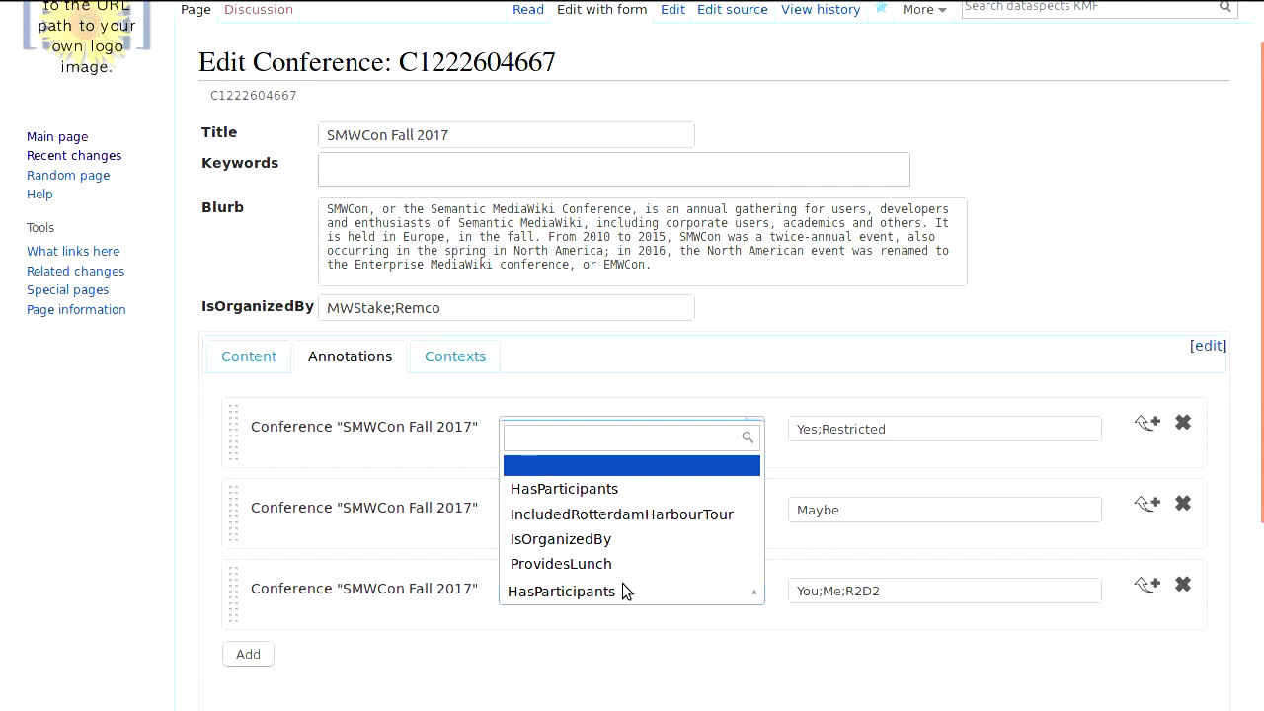
pyautogui.write('H')
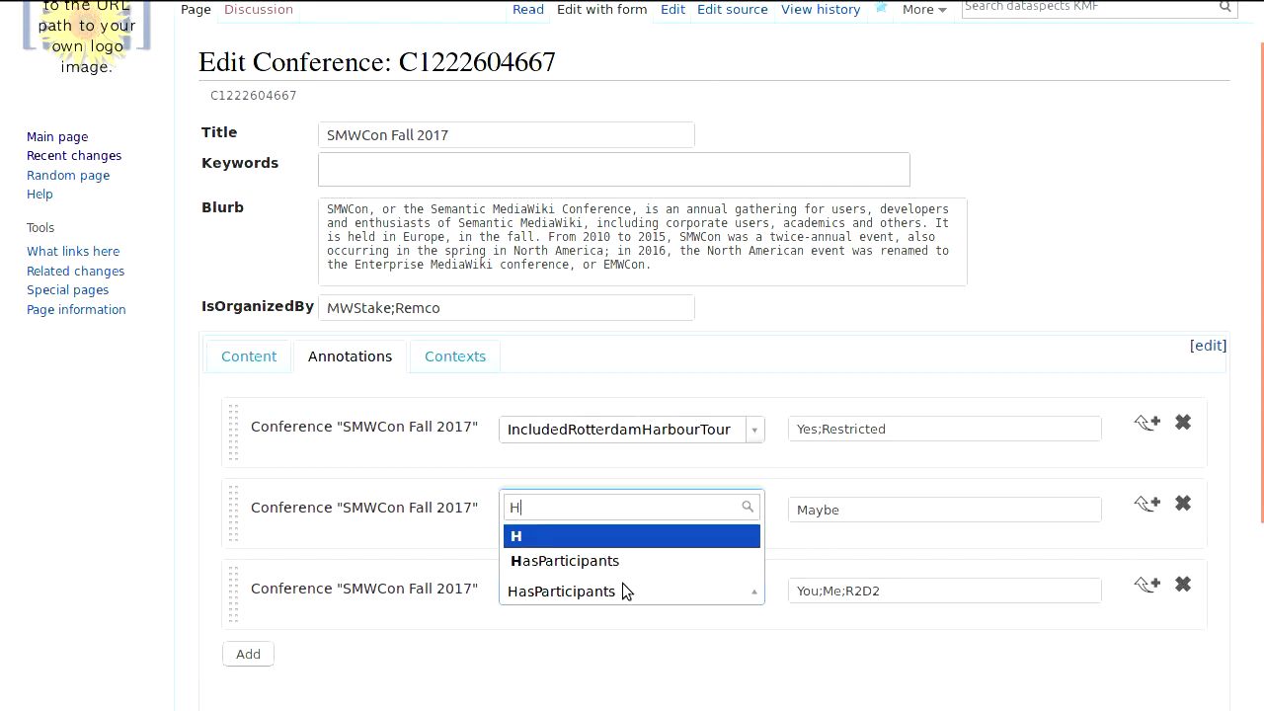
pyautogui.write('asParticipant')
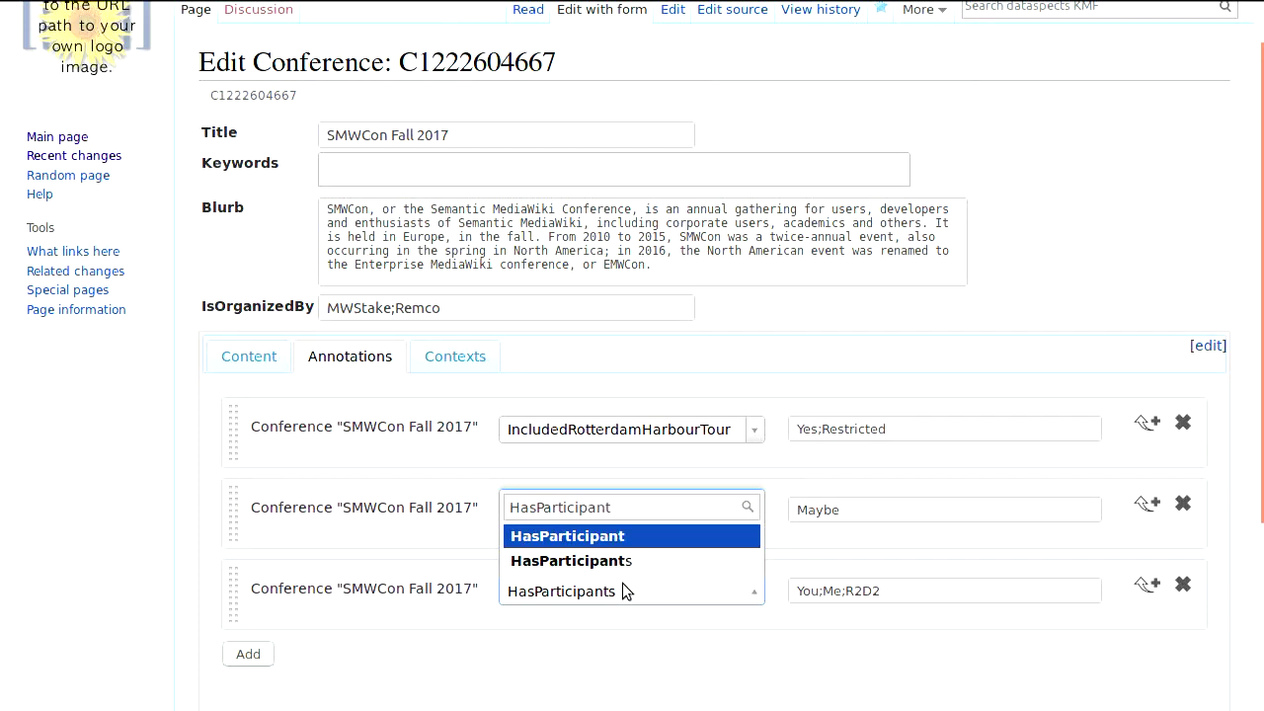
pyautogui.press('Return')
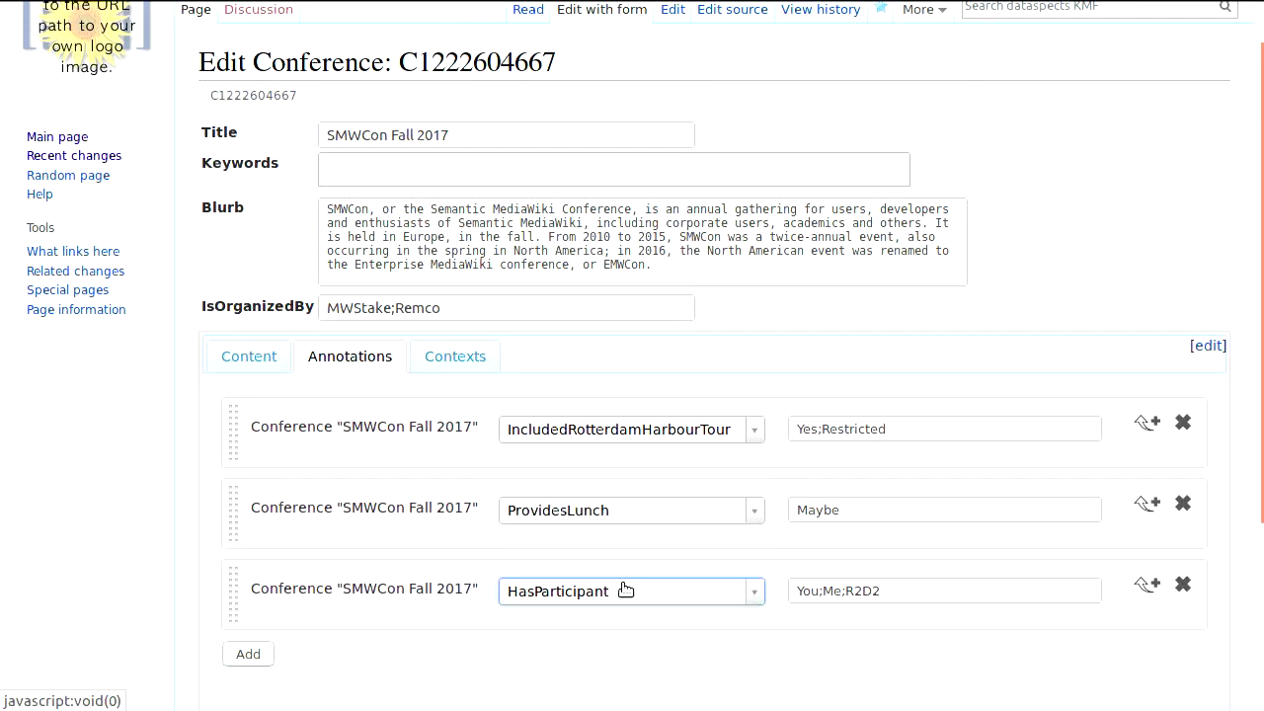
pyautogui.scroll(-2, 625, 589)
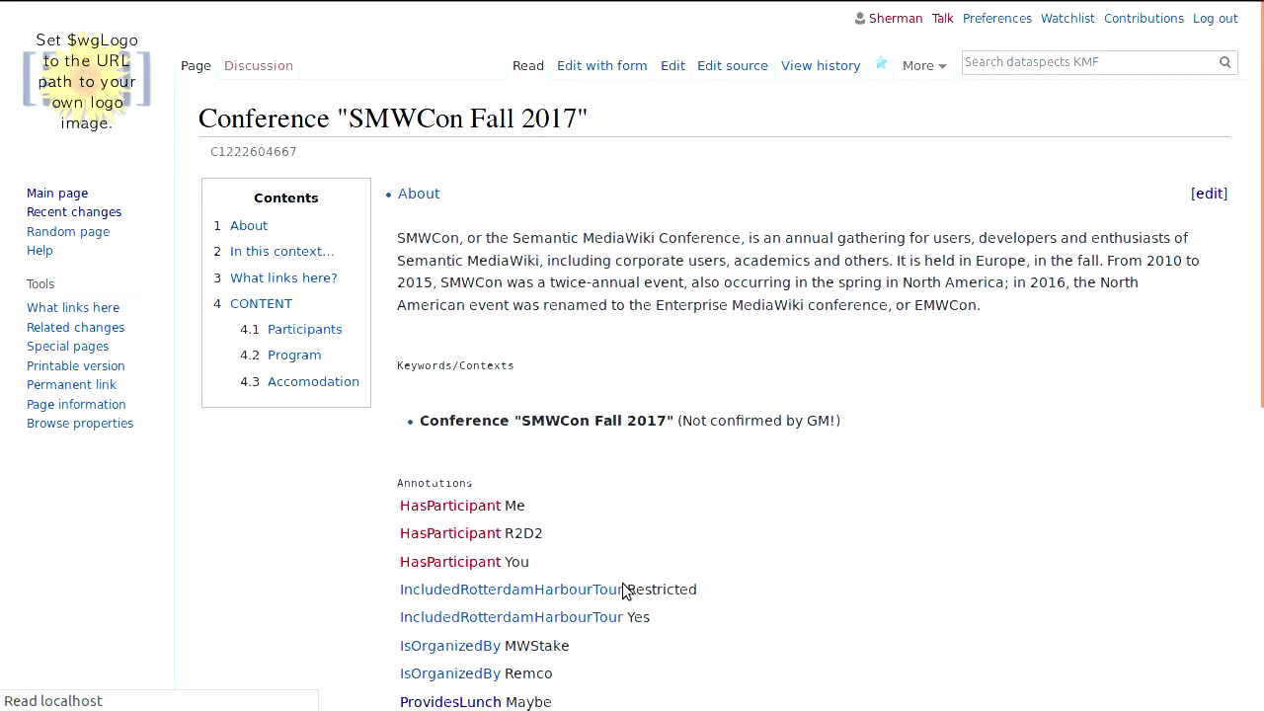
# Examine the saved page's annotations and revision history, and how the annotation templates are stored in its wikitext source.
pyautogui.scroll(-3, 649, 544)
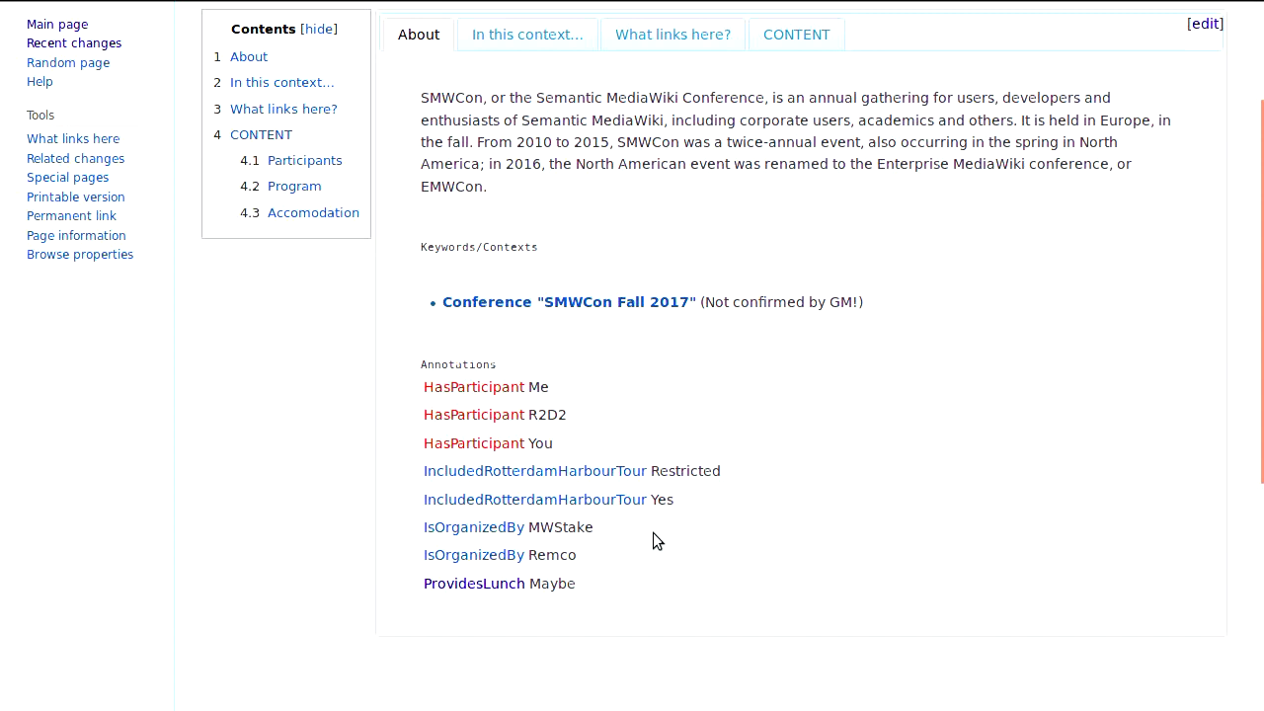
pyautogui.scroll(3, 1165, 466)
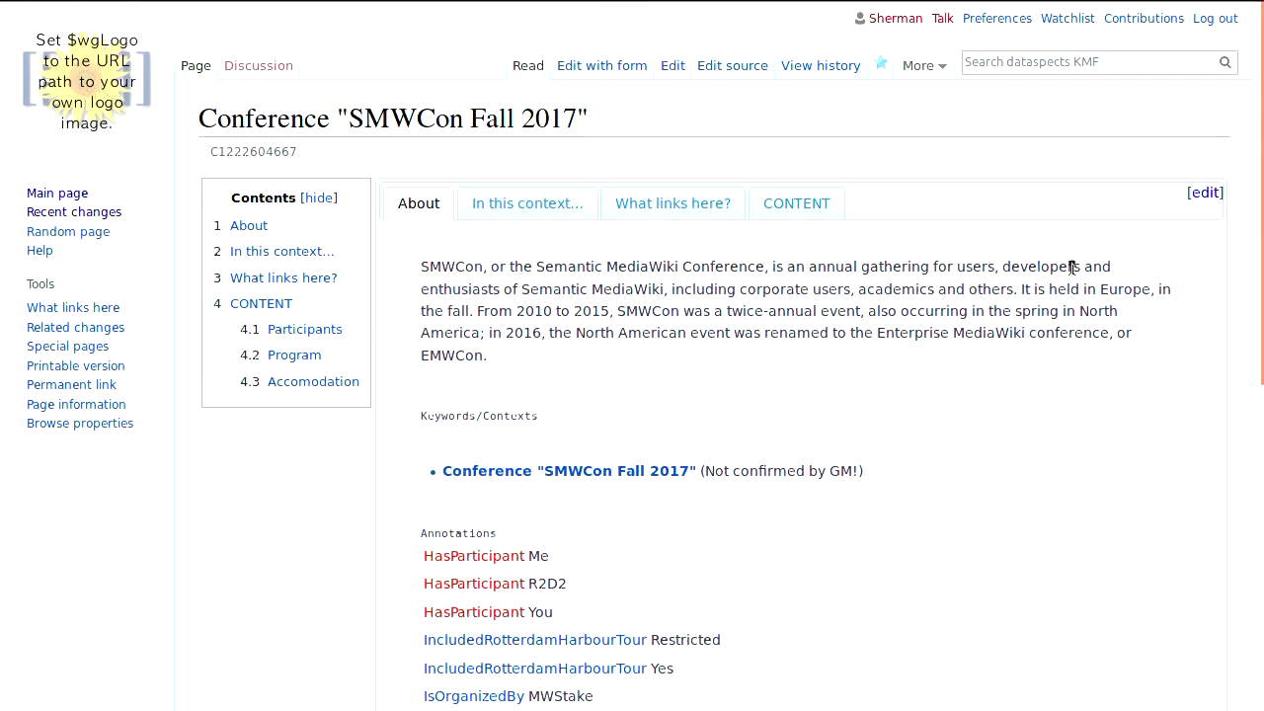
pyautogui.click(851, 70)
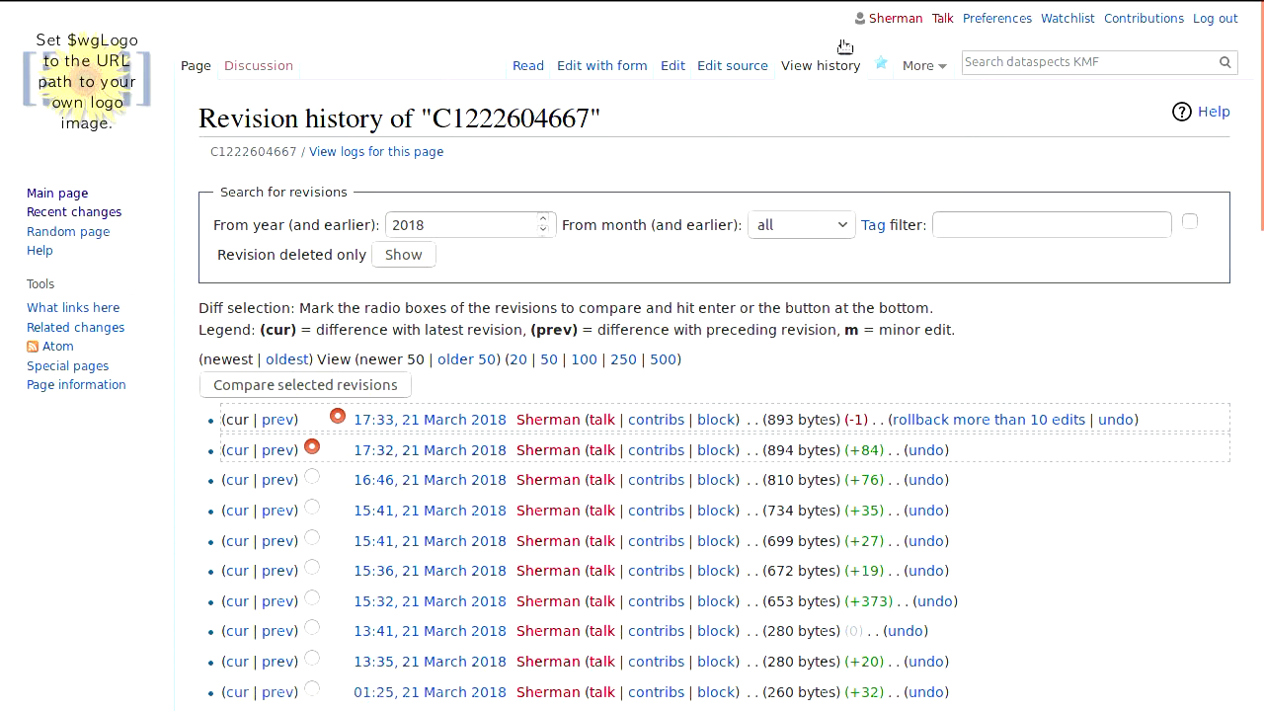
pyautogui.click(755, 65)
pyautogui.scroll(-1, 779, 173)
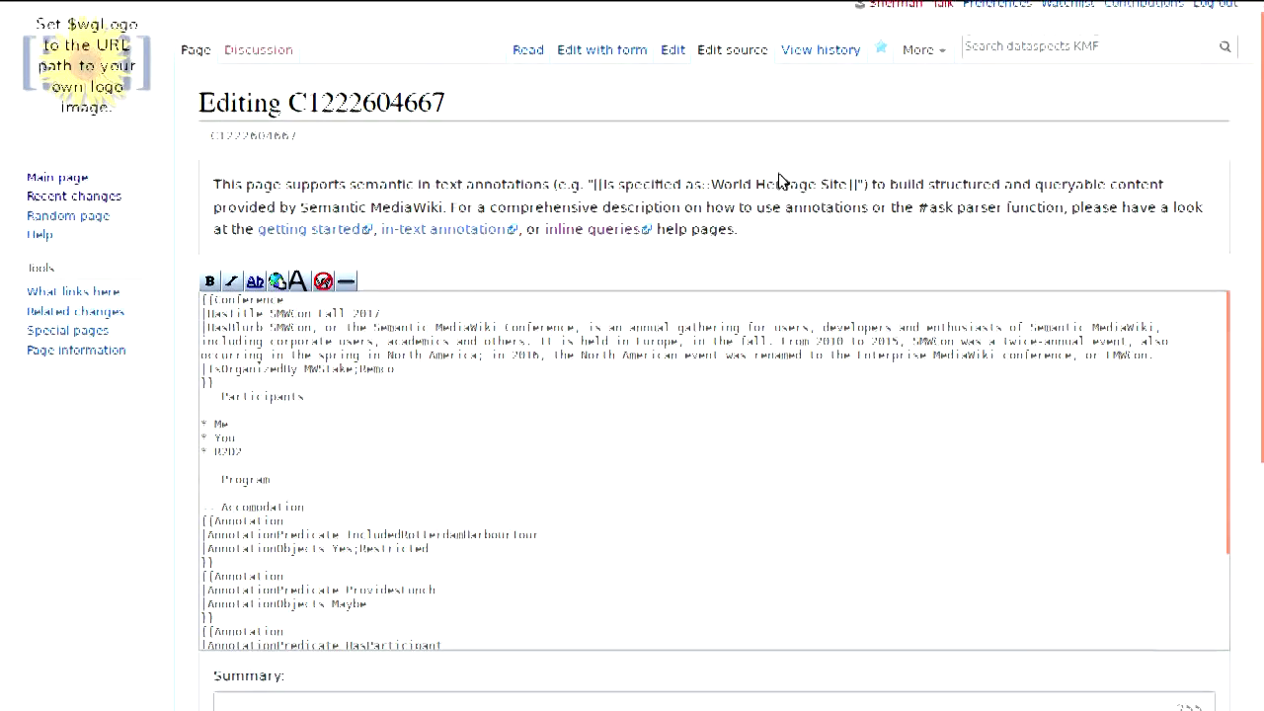
pyautogui.scroll(-2, 771, 345)
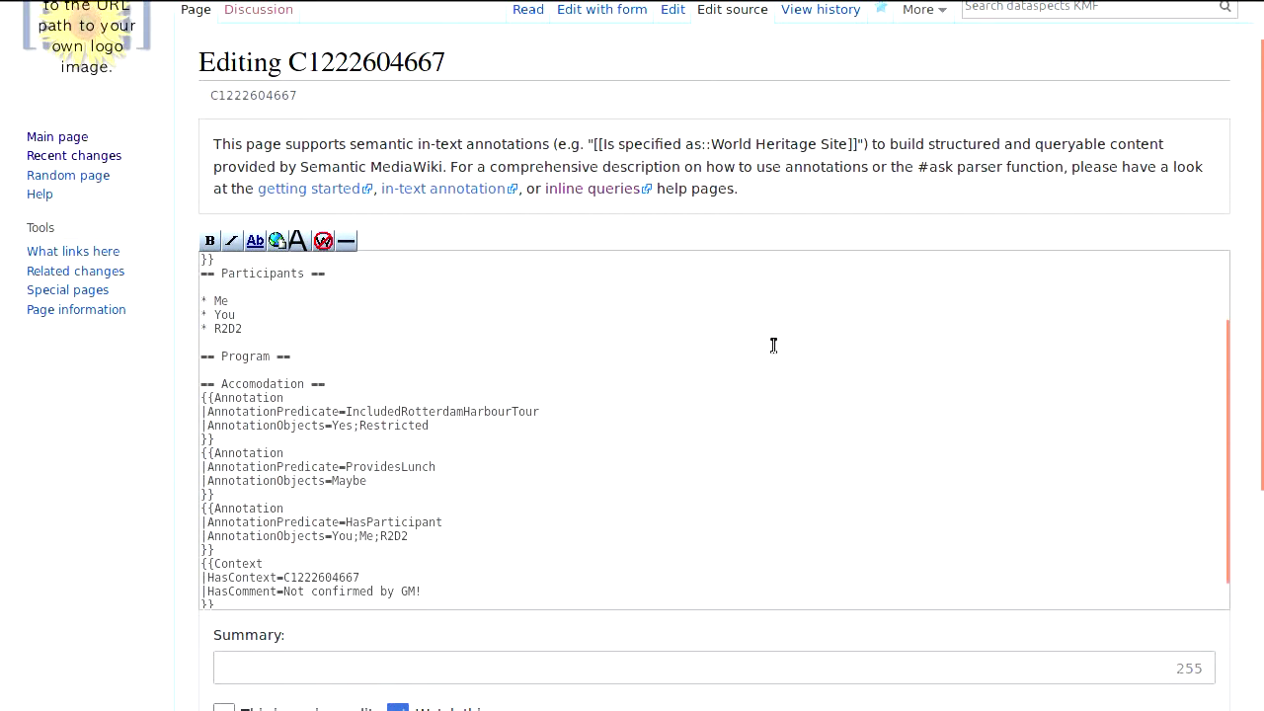
pyautogui.scroll(-1, 774, 345)
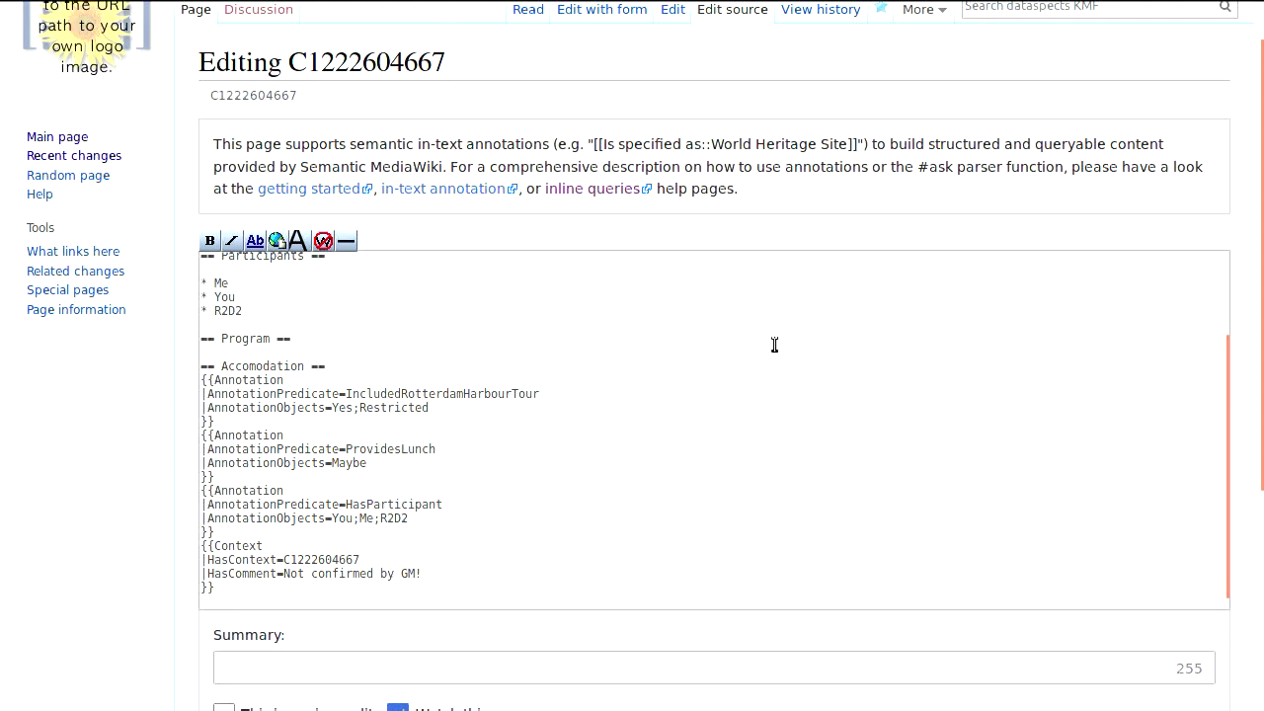
pyautogui.scroll(5, 774, 345)
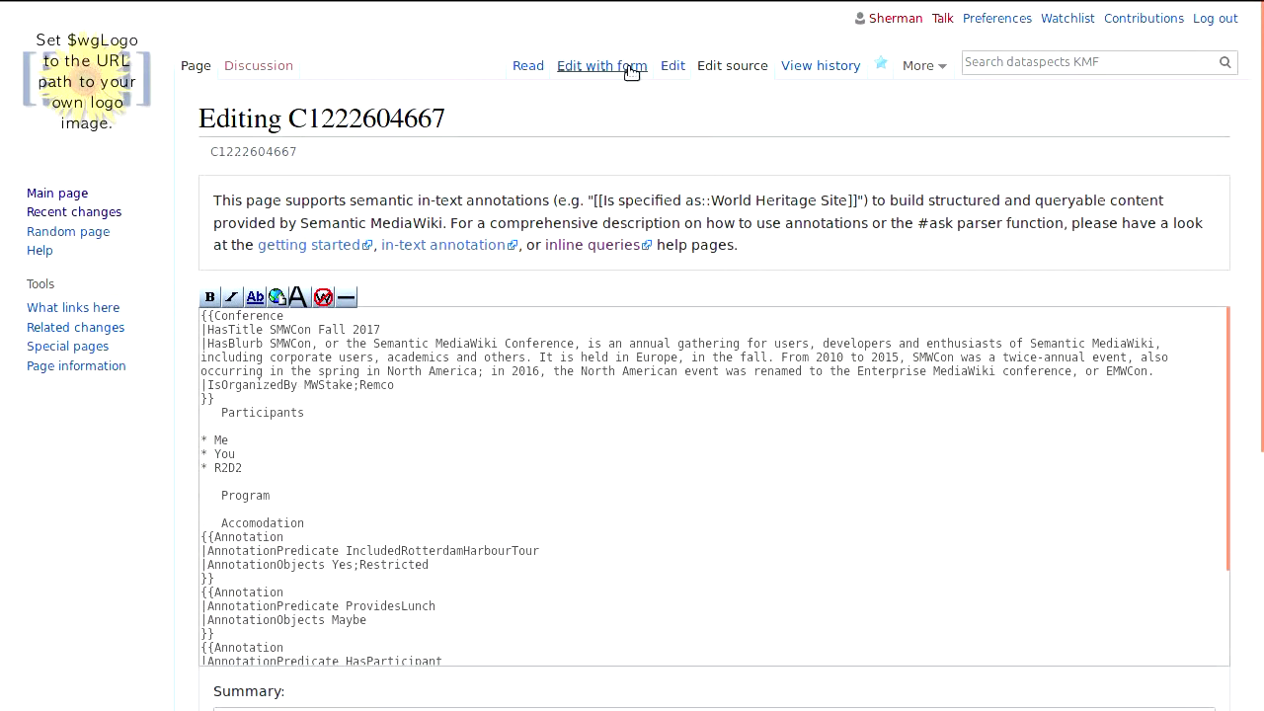
# Insert {{Property|HasColor|Blue}} between the Participants heading and its list through the form, and save the page.
pyautogui.click(630, 72)
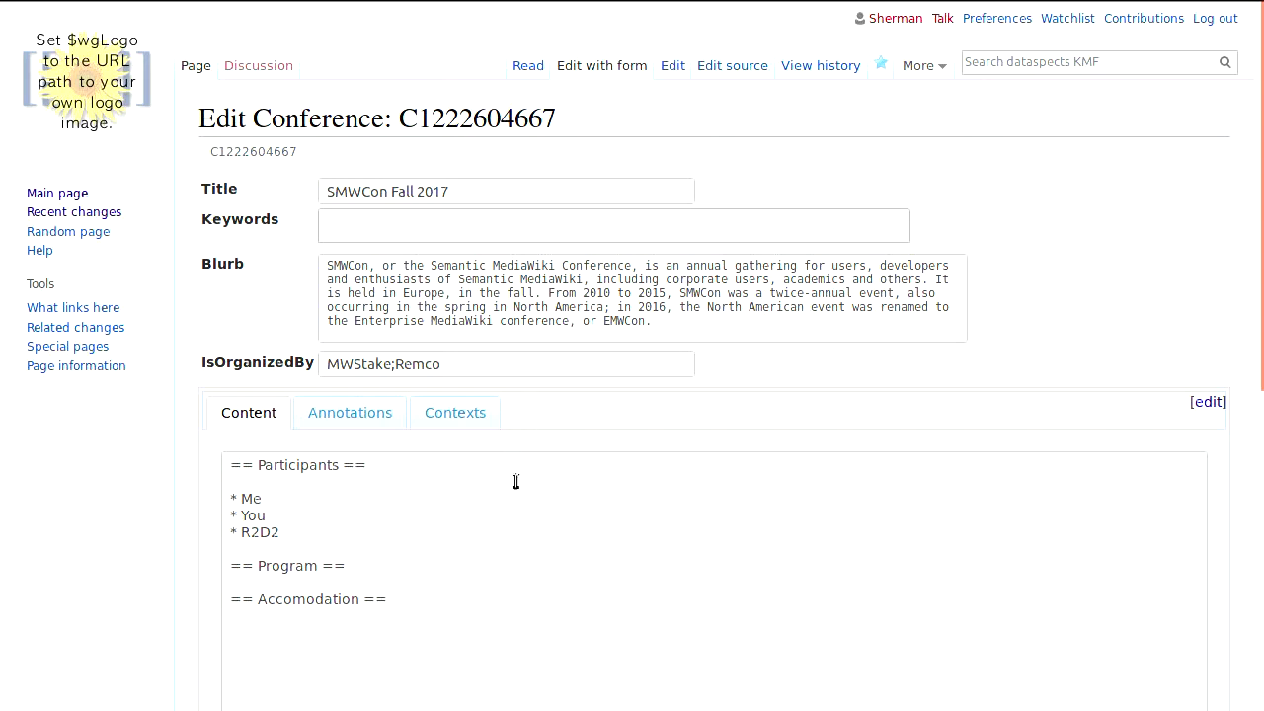
pyautogui.press('Return')
pyautogui.press('Return')
pyautogui.press('Up')
pyautogui.write('{{HAsColor')
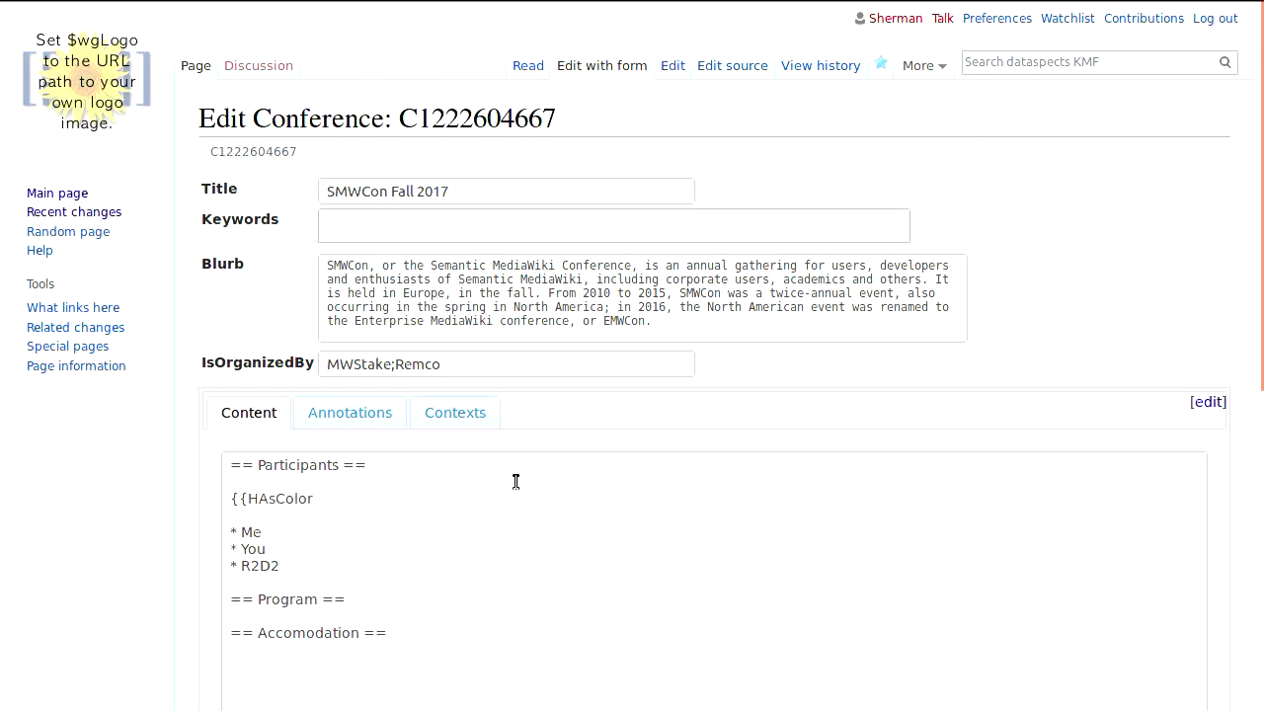
pyautogui.hotkey('ctrl', 'shift', 'Left')
pyautogui.write('Property|HasColor|B')
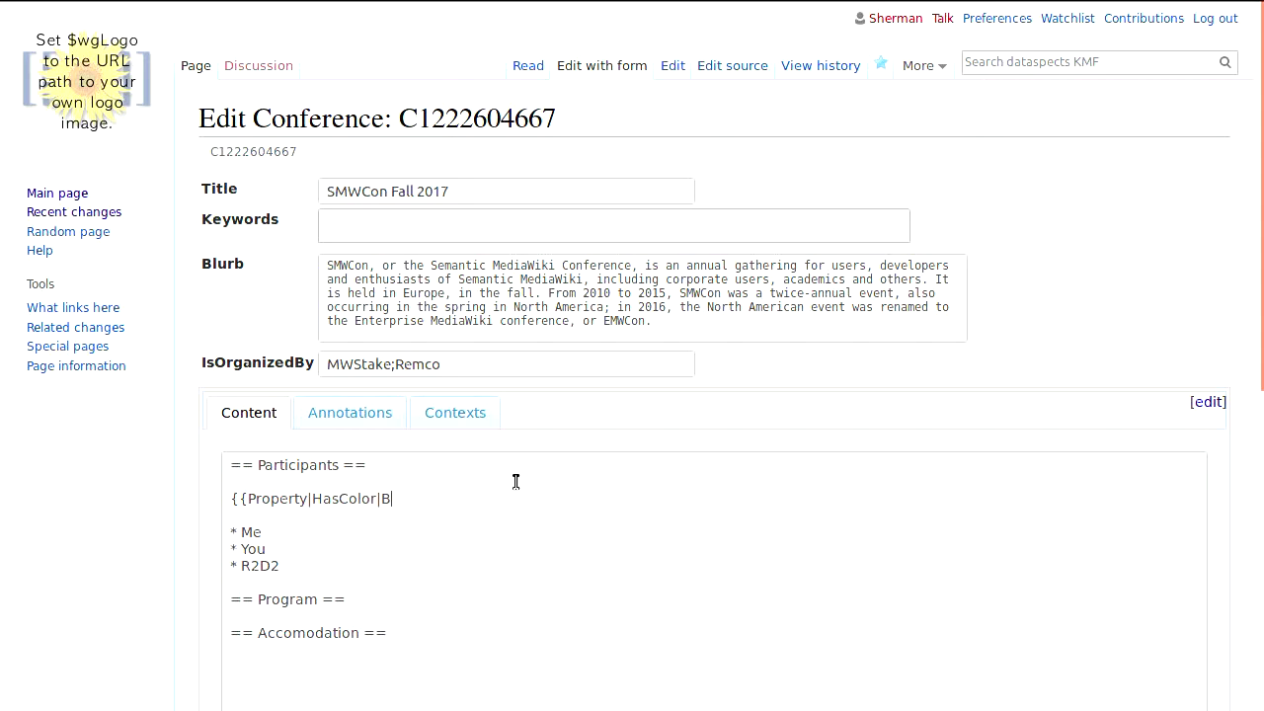
pyautogui.write('lue}}')
pyautogui.scroll(-5, 516, 480)
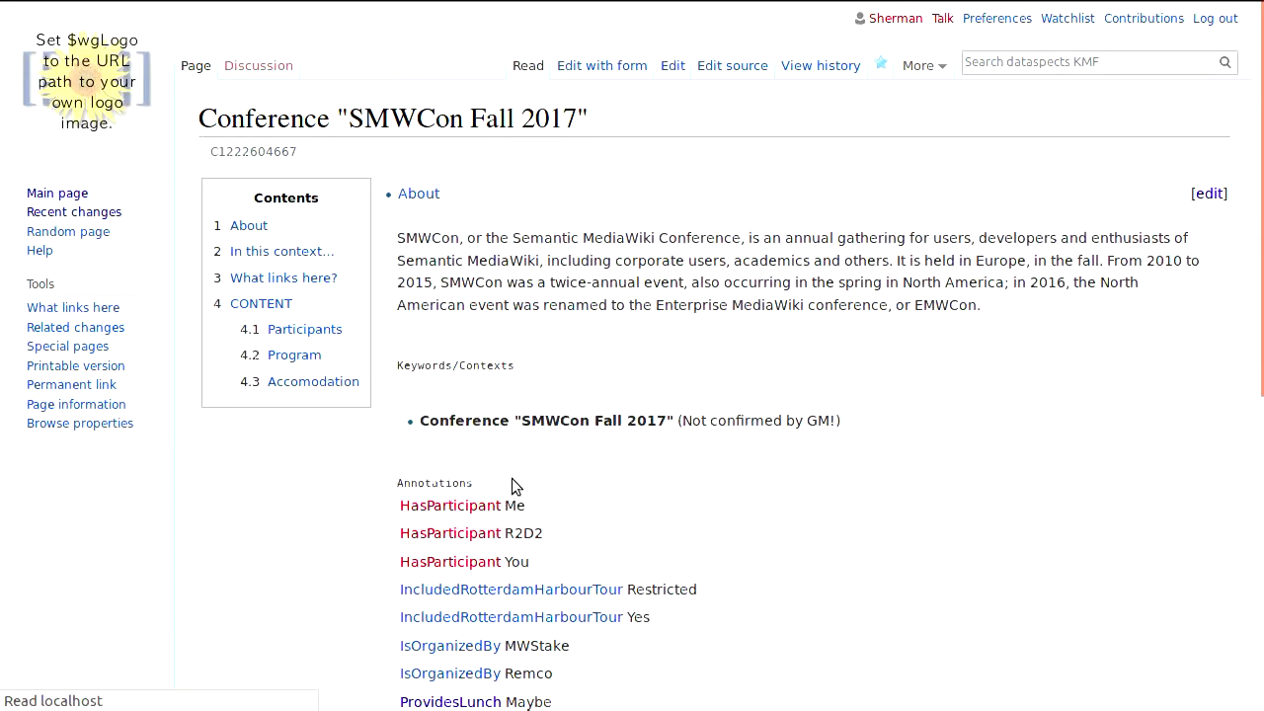
# Revert the HasColor edit by opening the 17:33, 21 March 2018 revision's source and saving it as the current version.
pyautogui.scroll(-2, 513, 479)
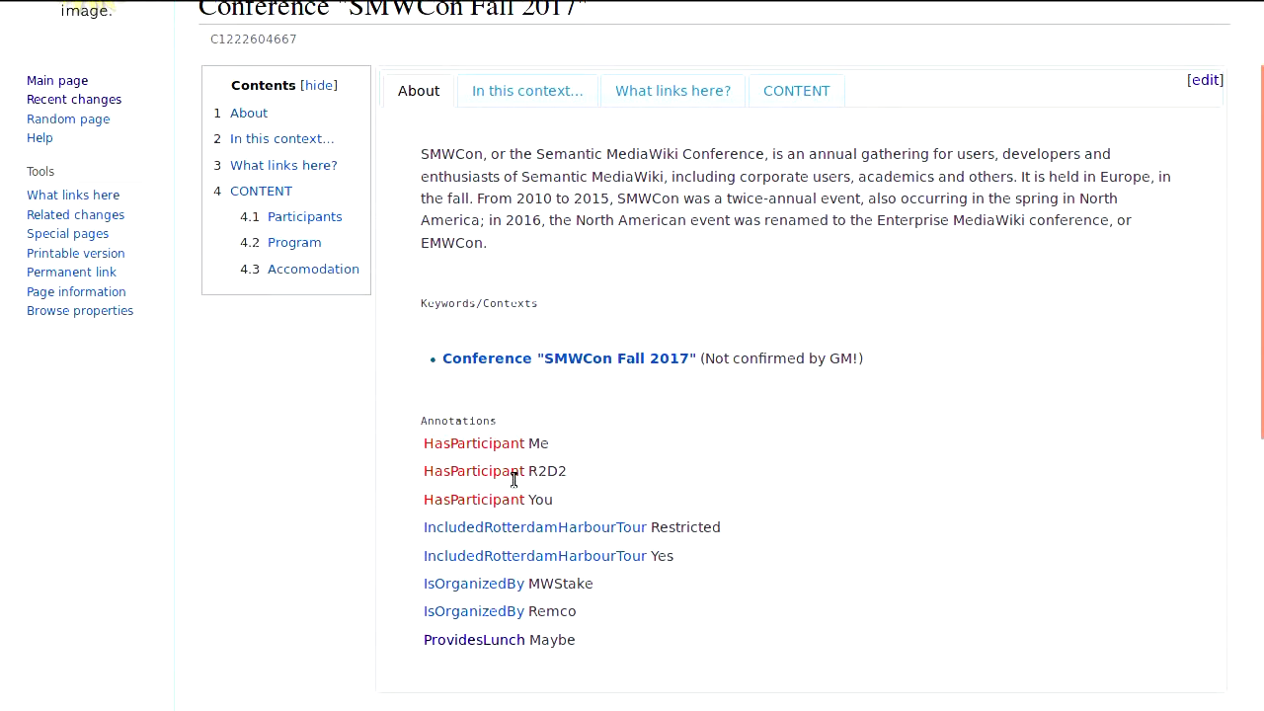
pyautogui.scroll(-5, 514, 479)
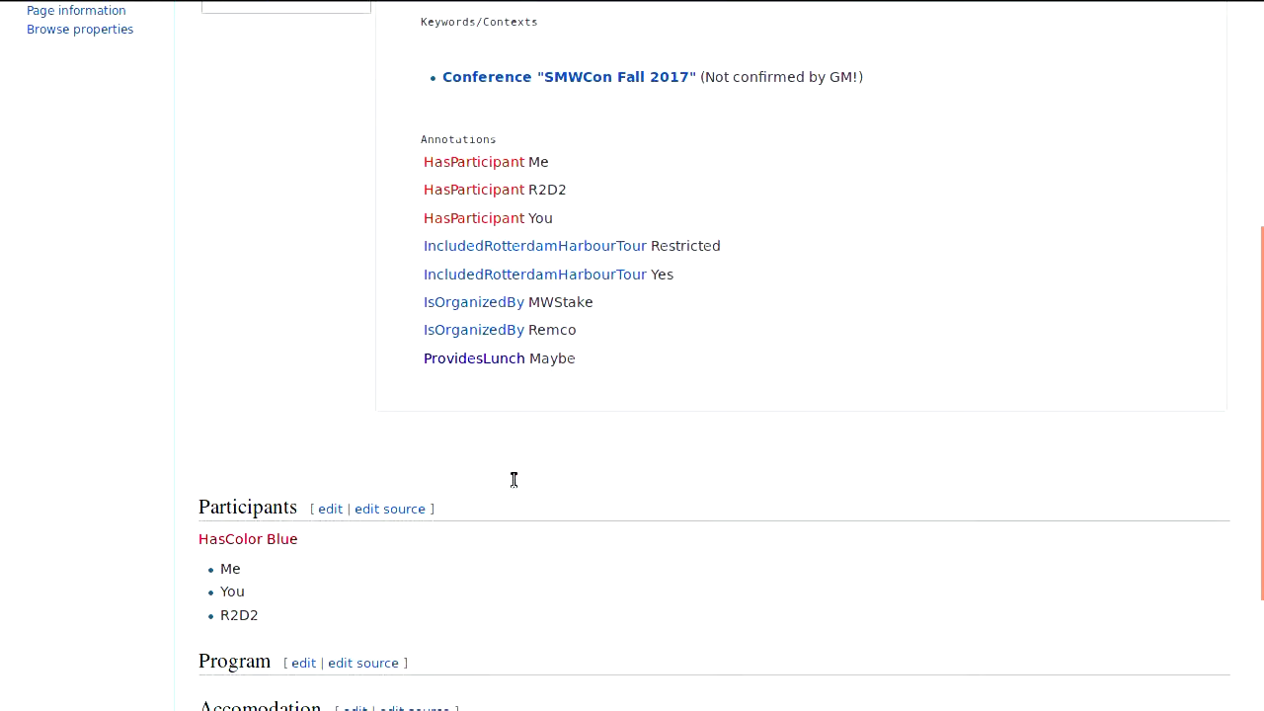
pyautogui.scroll(6, 513, 479)
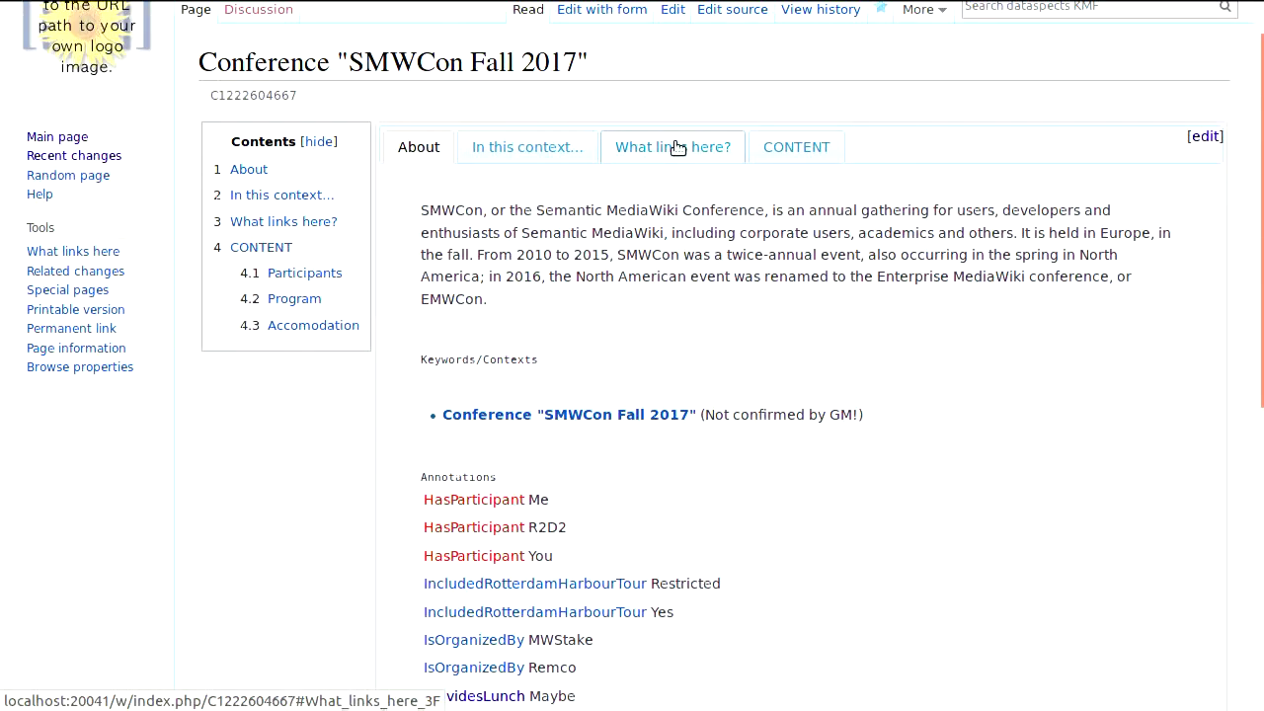
pyautogui.click(788, 12)
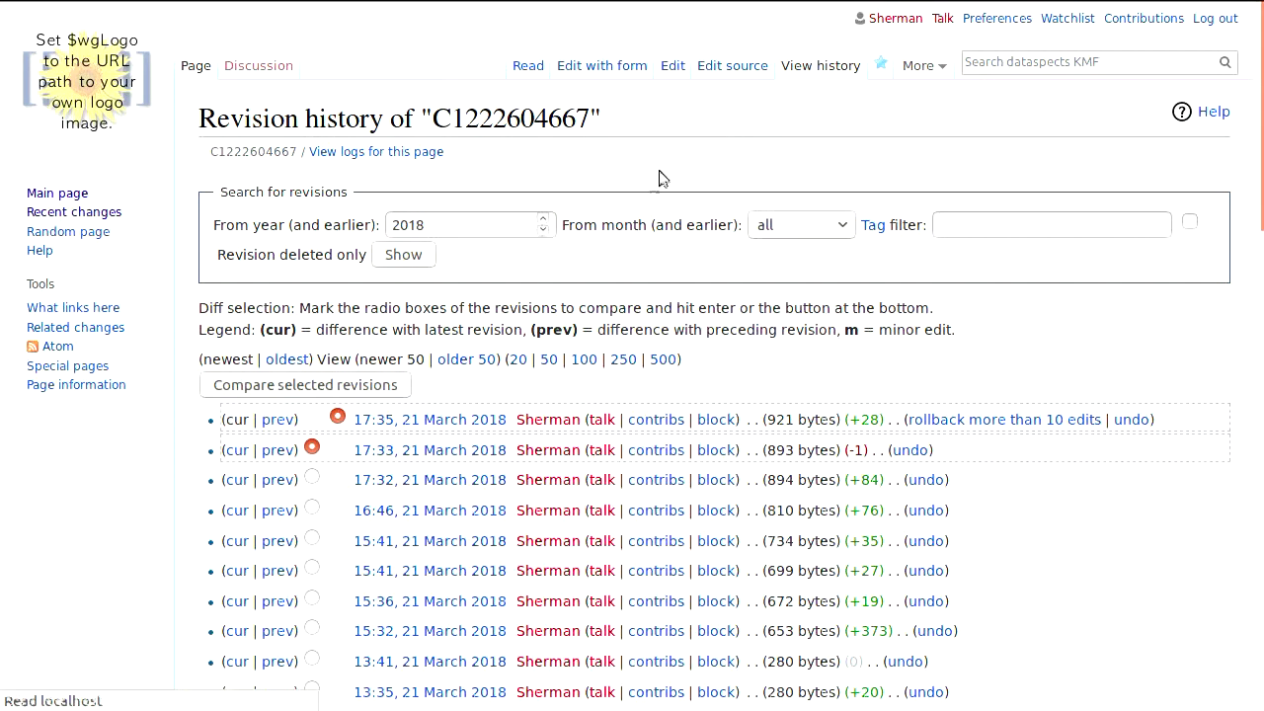
pyautogui.click(451, 460)
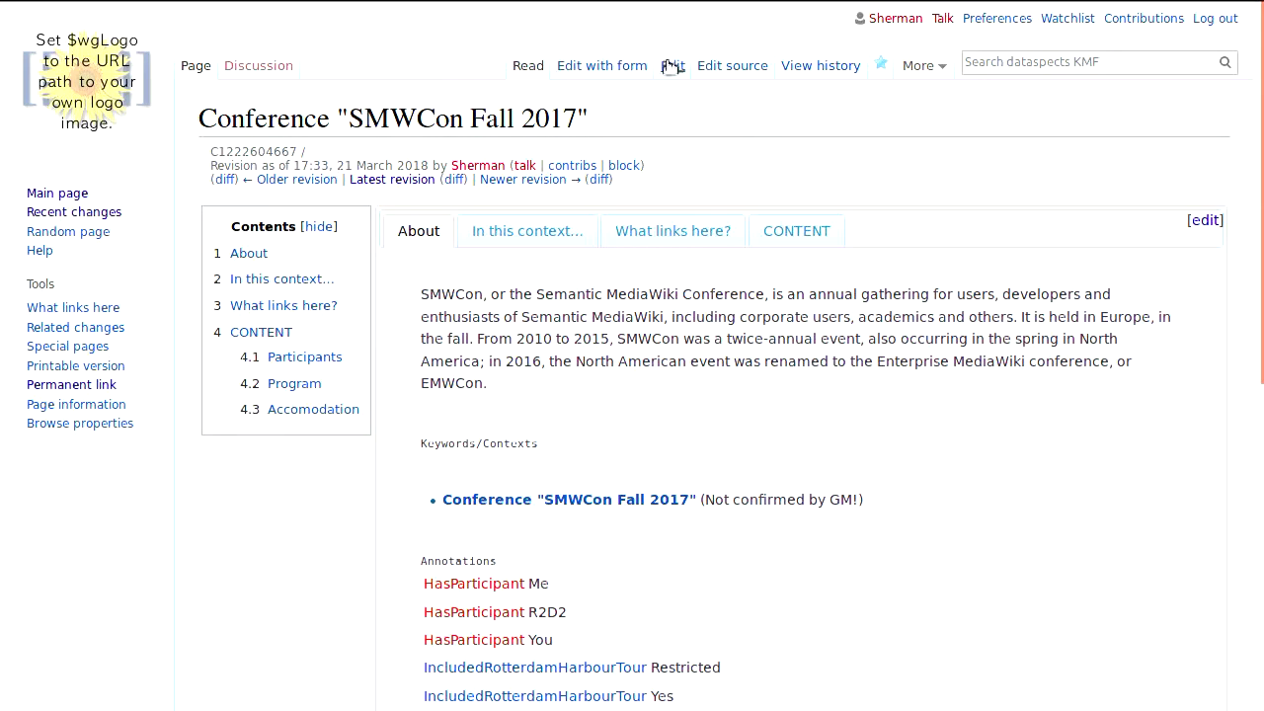
pyautogui.click(717, 68)
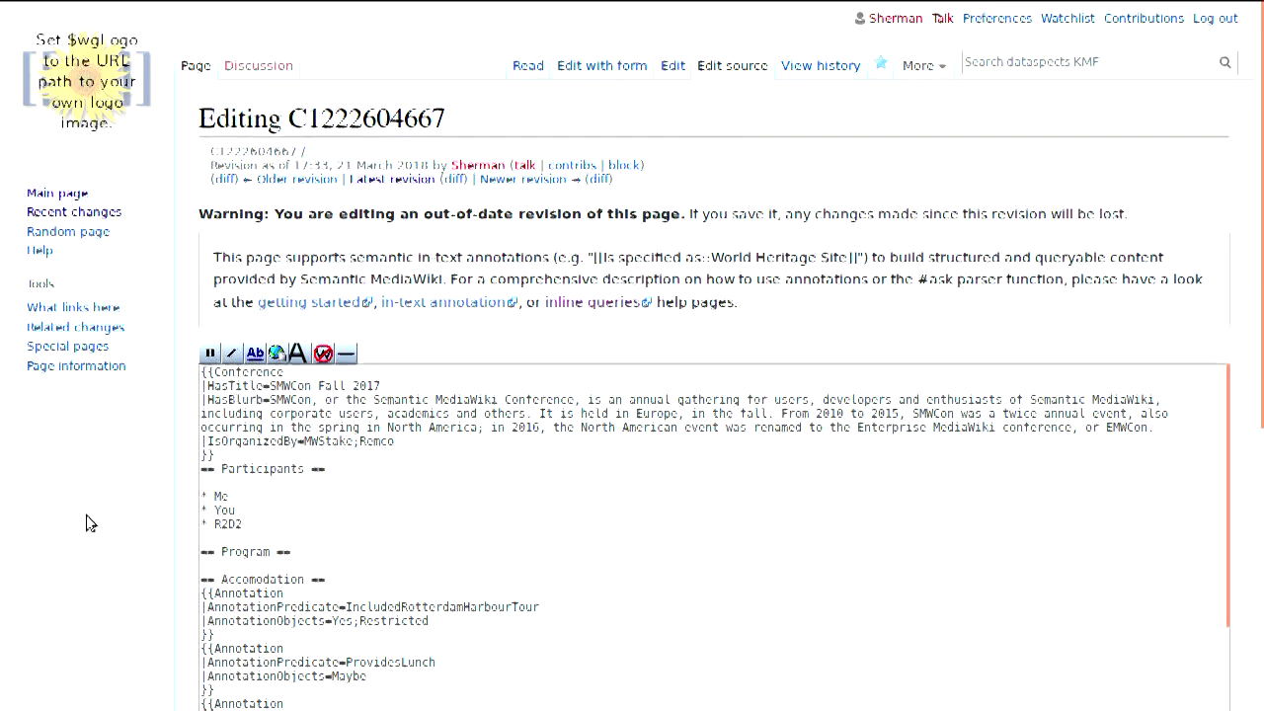
pyautogui.scroll(-5, 87, 528)
pyautogui.click(229, 547)
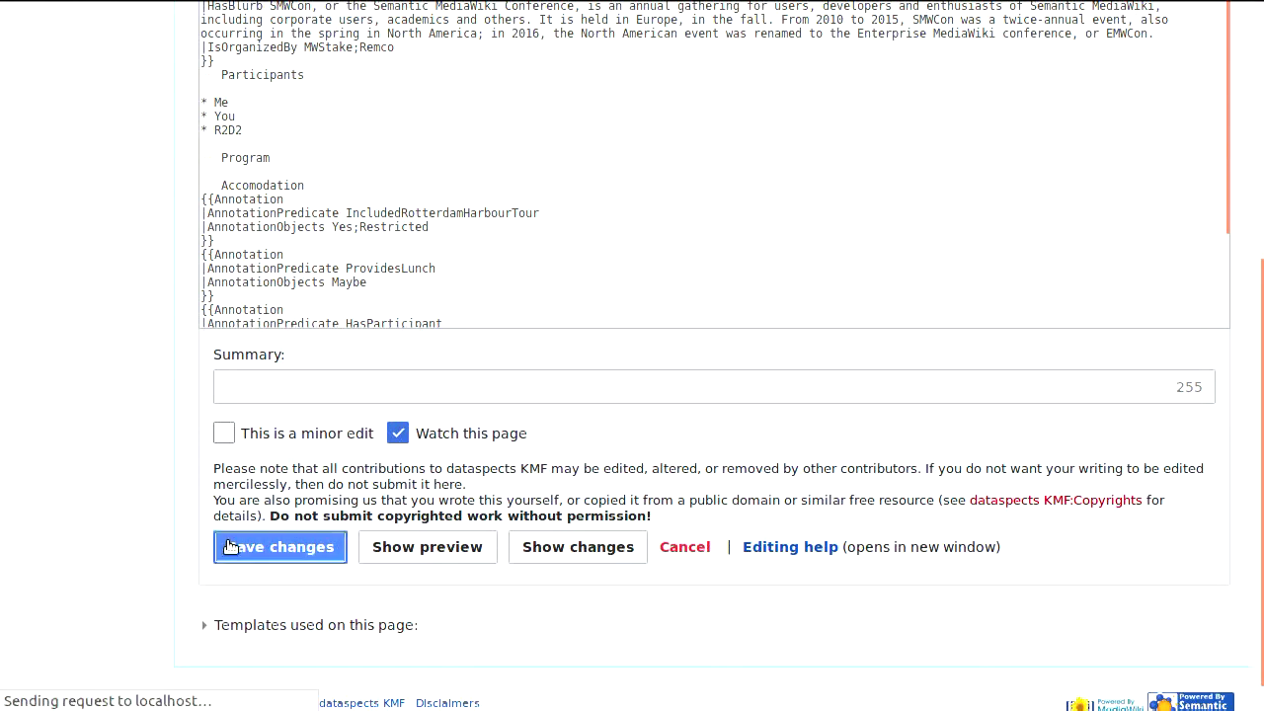